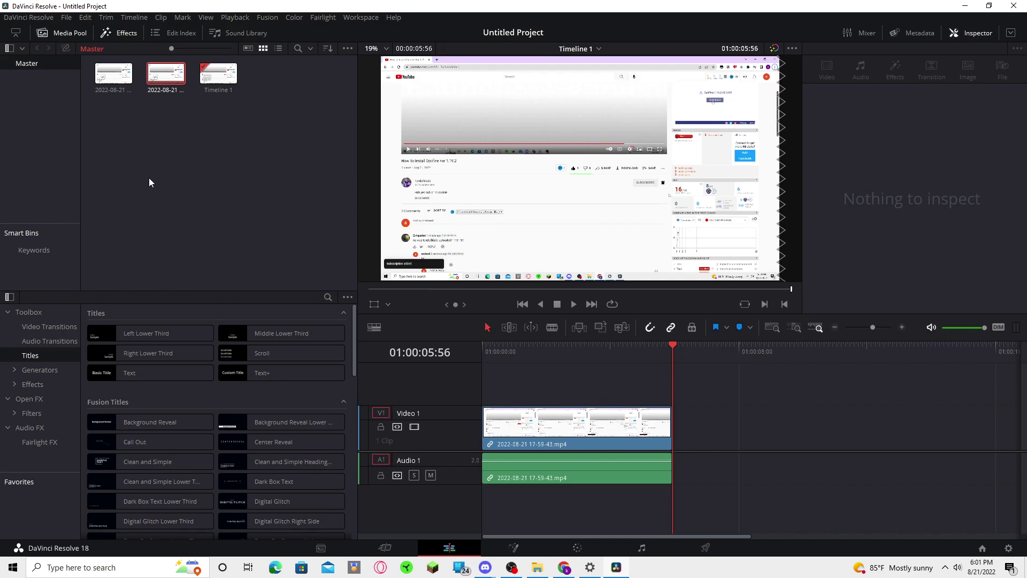
# Step: Select the screen-recording clip on V1 to load its transform settings in the Inspector
pyautogui.click(157, 75)
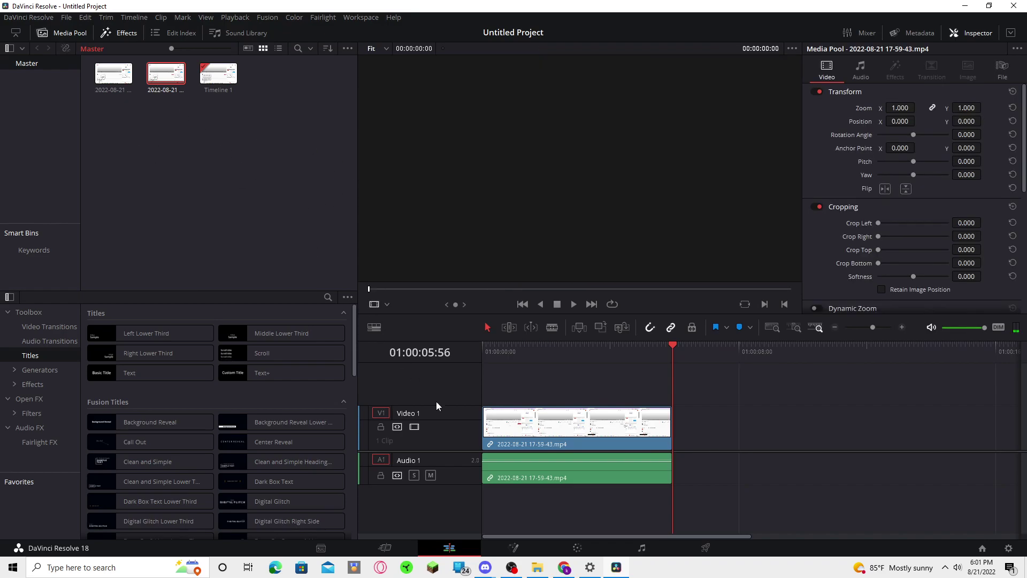
pyautogui.click(520, 420)
# Step: Return the playhead to the clip's first frame and show the Resolve FX filters list
pyautogui.moveTo(674, 345); pyautogui.dragTo(465, 340)
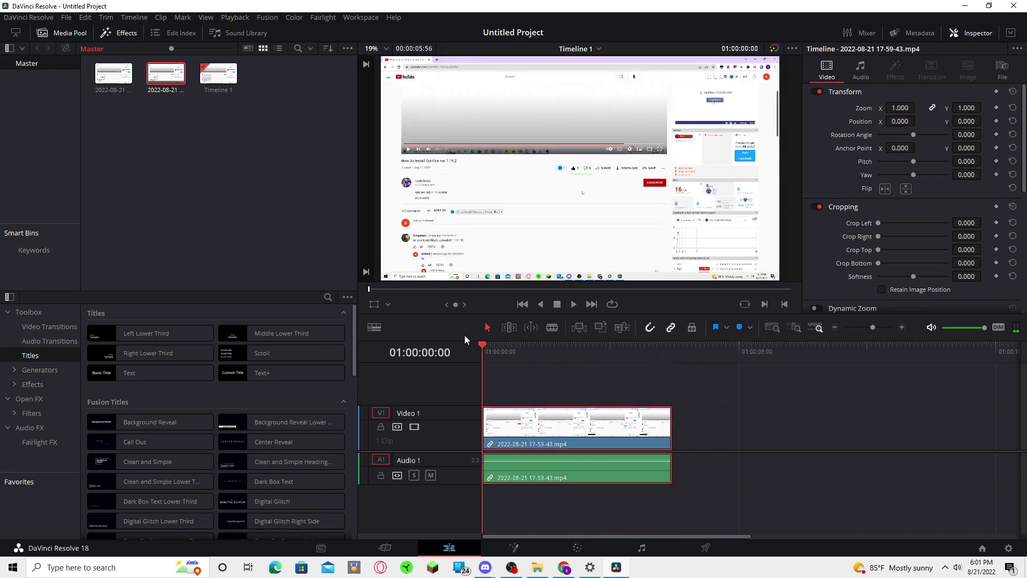
pyautogui.click(32, 340)
pyautogui.click(32, 383)
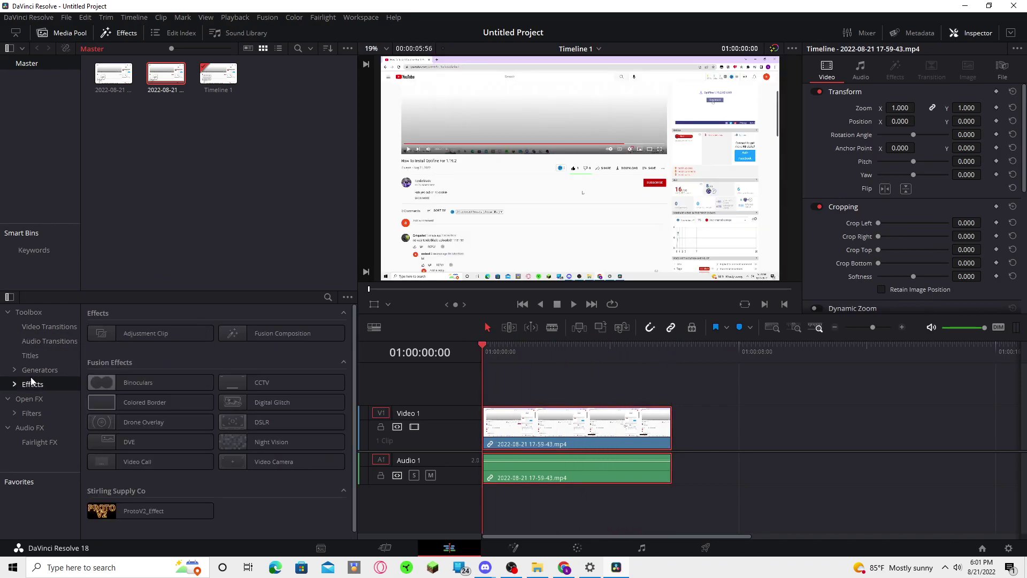
pyautogui.click(32, 411)
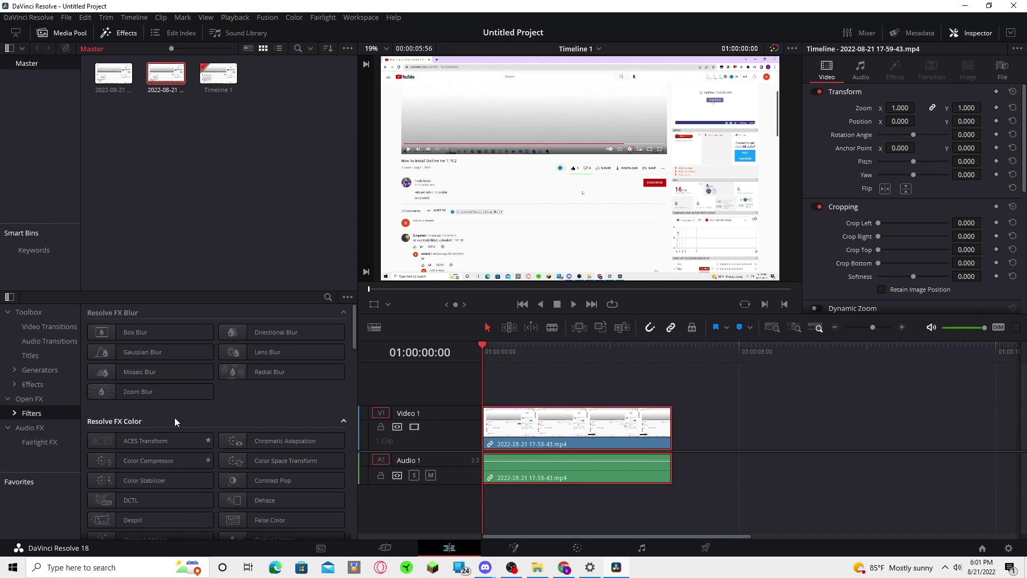
# Step: Apply Resolve FX Transform to the recording clip and check it in the Effects tab
pyautogui.scroll(-3, 182, 423)
pyautogui.scroll(-5, 199, 435)
pyautogui.scroll(-5, 223, 435)
pyautogui.scroll(-5, 285, 448)
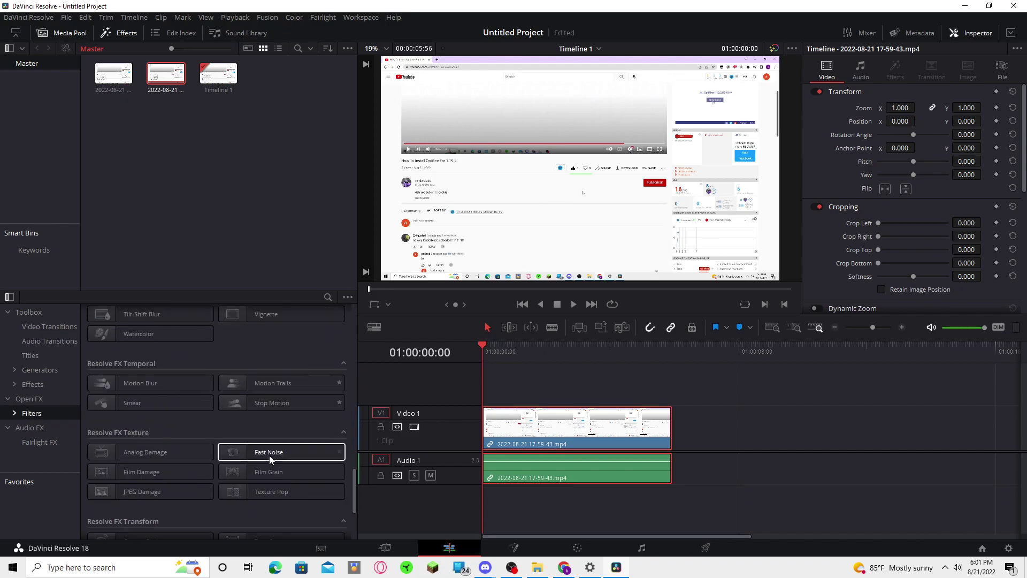
pyautogui.scroll(-5, 269, 455)
pyautogui.moveTo(269, 409); pyautogui.dragTo(518, 430)
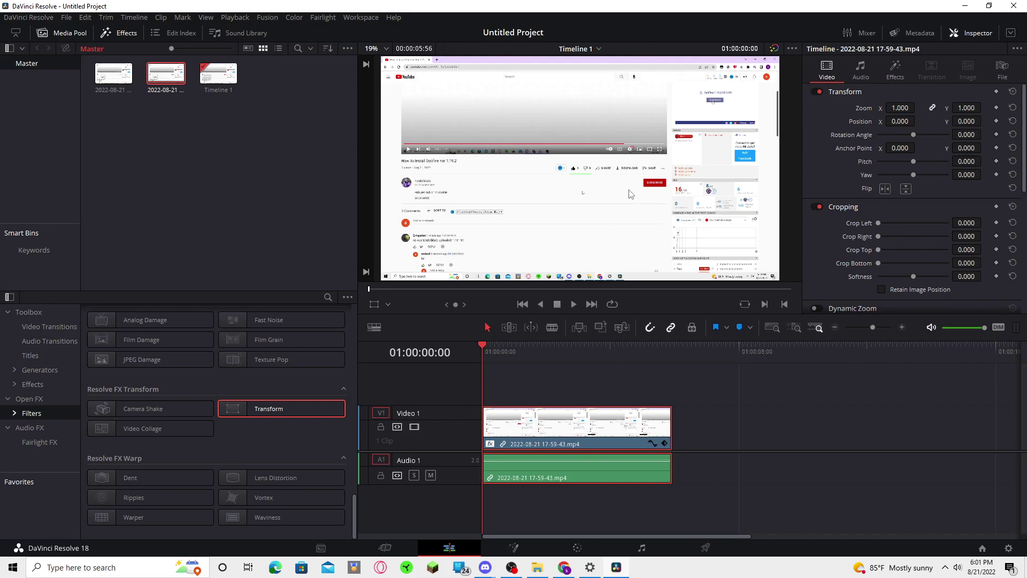
pyautogui.click(893, 70)
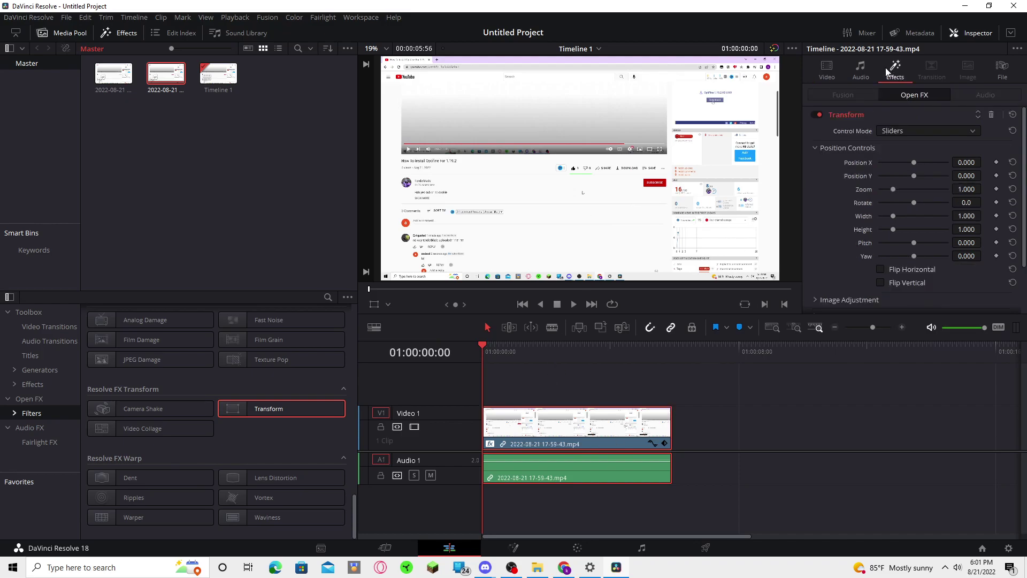
pyautogui.click(828, 69)
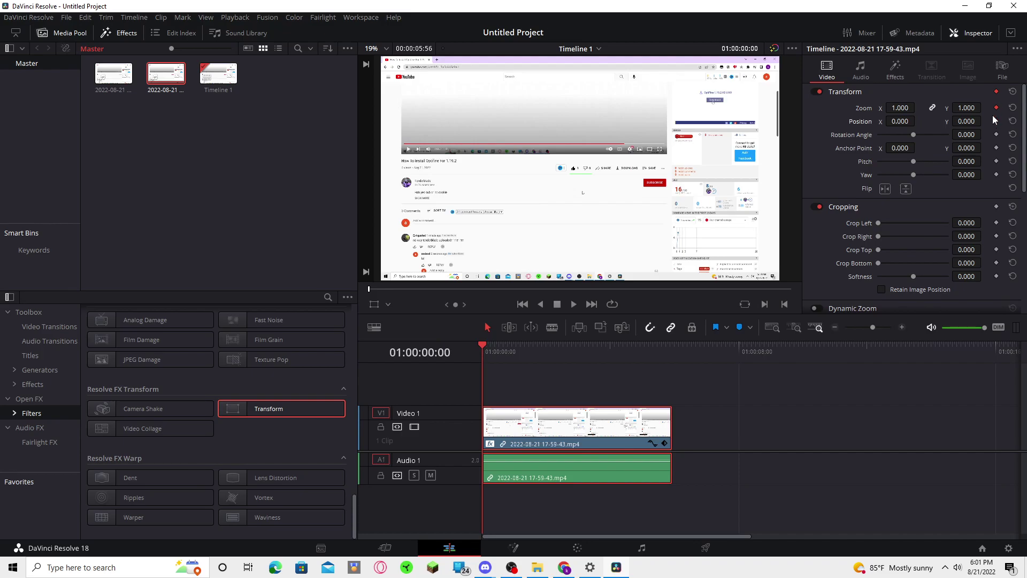
# Step: Set Zoom to 5.710 and Position X/Y to -275 and 1057 at the clip start
pyautogui.moveTo(900, 107); pyautogui.dragTo(990, 108)
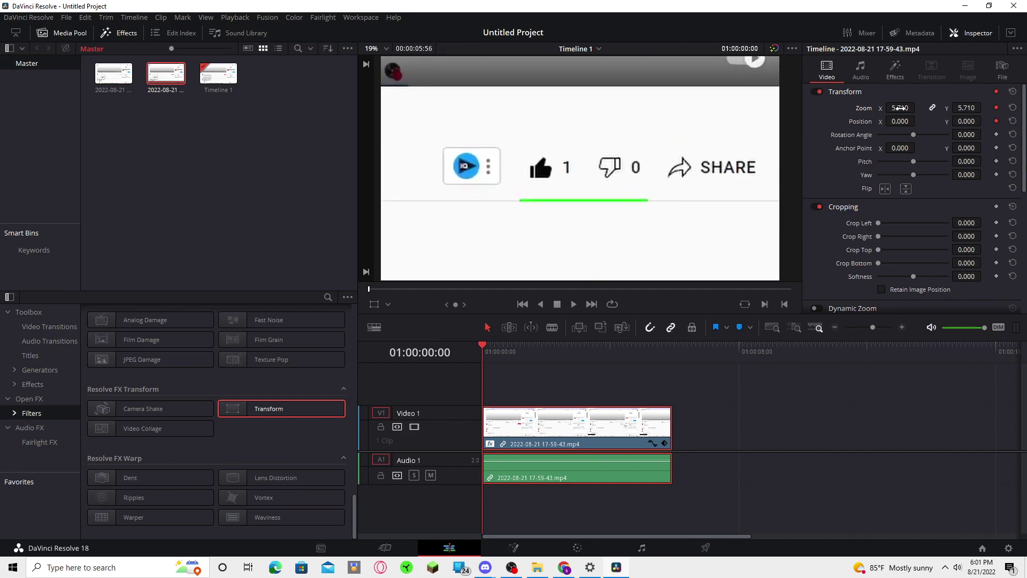
pyautogui.moveTo(900, 121)
pyautogui.mouseDown()
pyautogui.moveTo(1025, 126)
pyautogui.moveTo(905, 133)
pyautogui.moveTo(952, 122)
pyautogui.mouseUp()
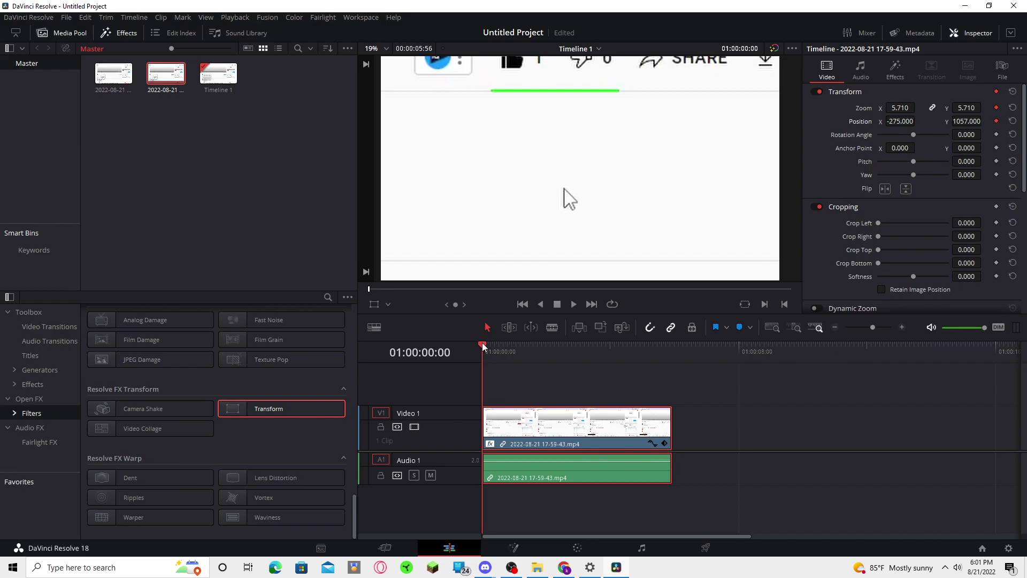
pyautogui.press('space')
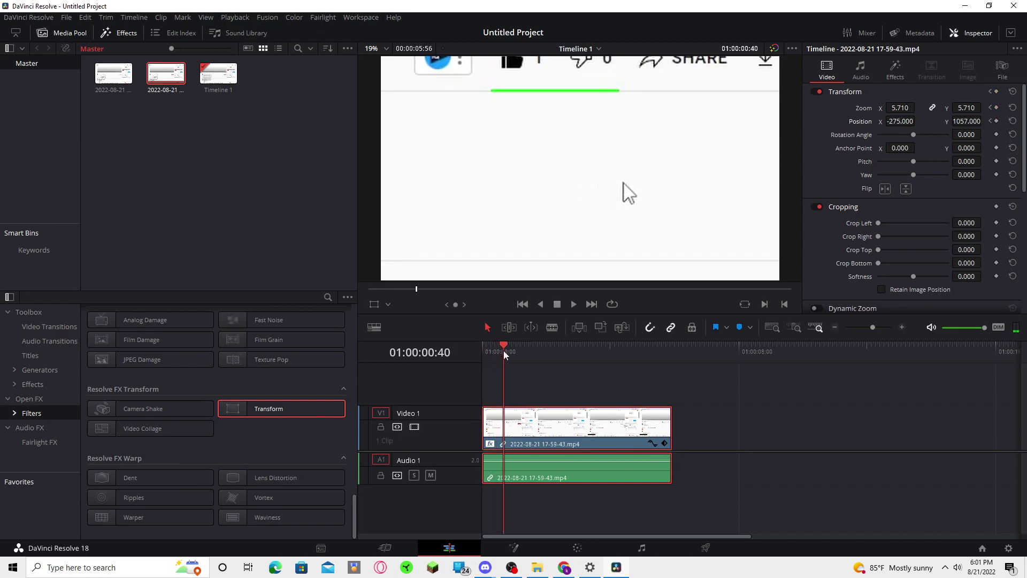
# Step: Keyframe position frame by frame so the framing pans right onto Subscribe, with a -2.75° tilt
pyautogui.moveTo(901, 121); pyautogui.dragTo(1000, 120)
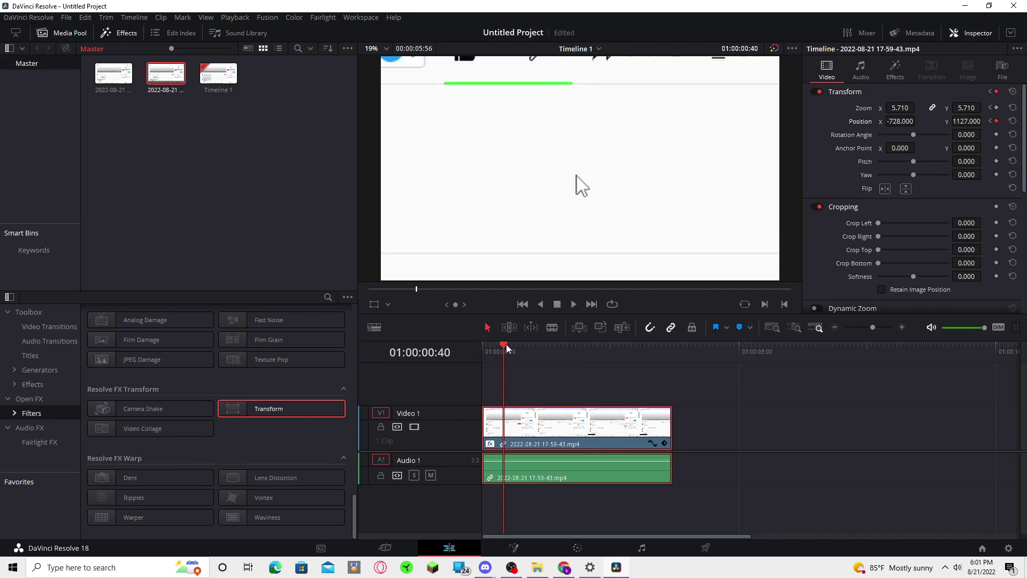
pyautogui.moveTo(666, 165); pyautogui.dragTo(592, 165)
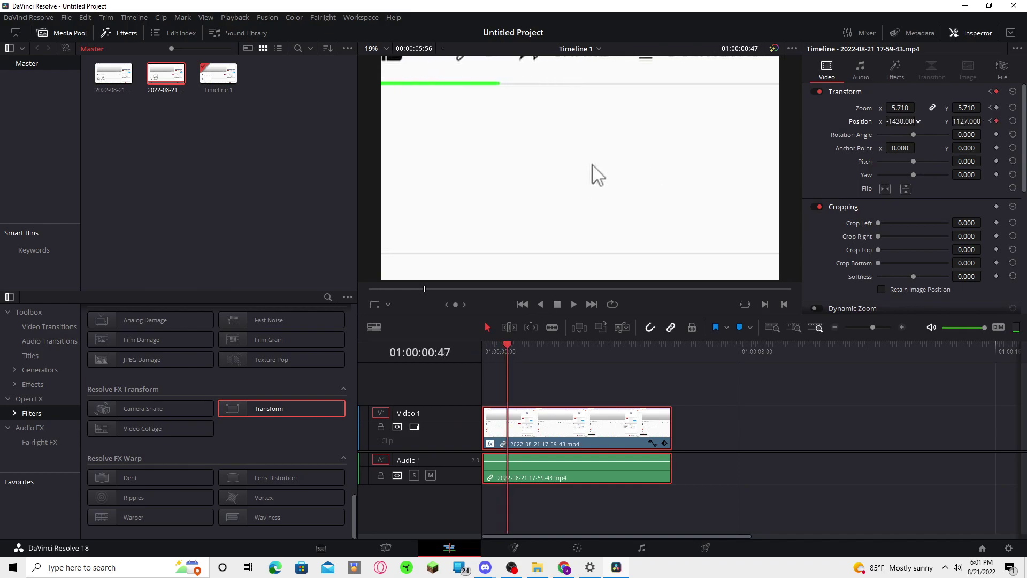
pyautogui.click(509, 347)
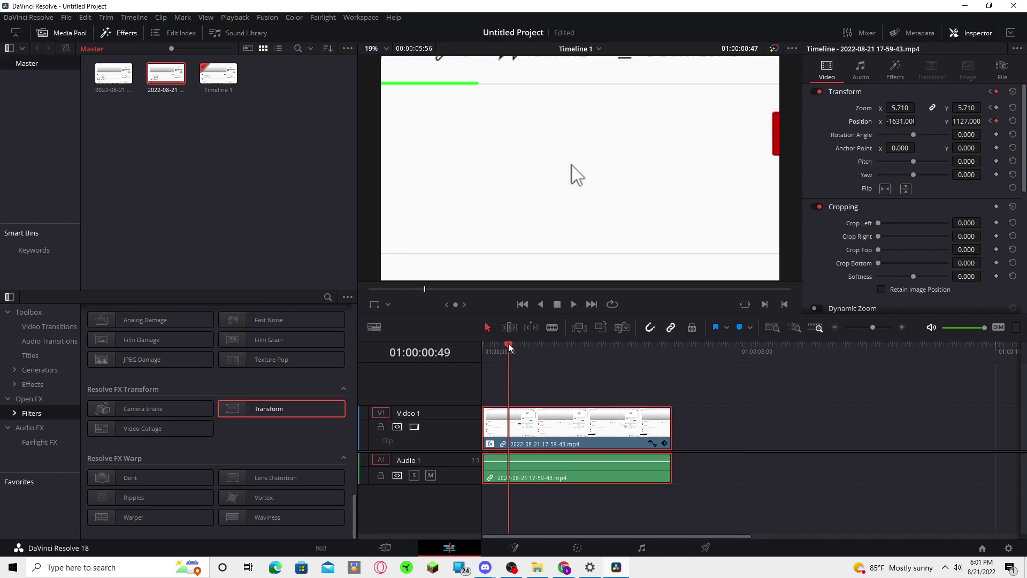
pyautogui.moveTo(509, 347); pyautogui.dragTo(512, 347)
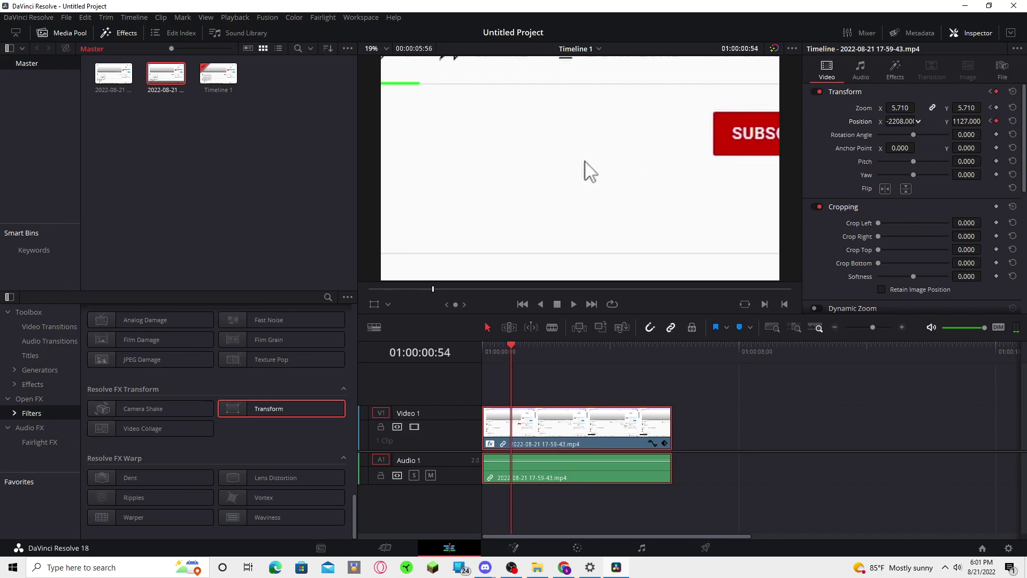
pyautogui.moveTo(511, 347); pyautogui.dragTo(517, 351)
pyautogui.moveTo(873, 129); pyautogui.dragTo(856, 127)
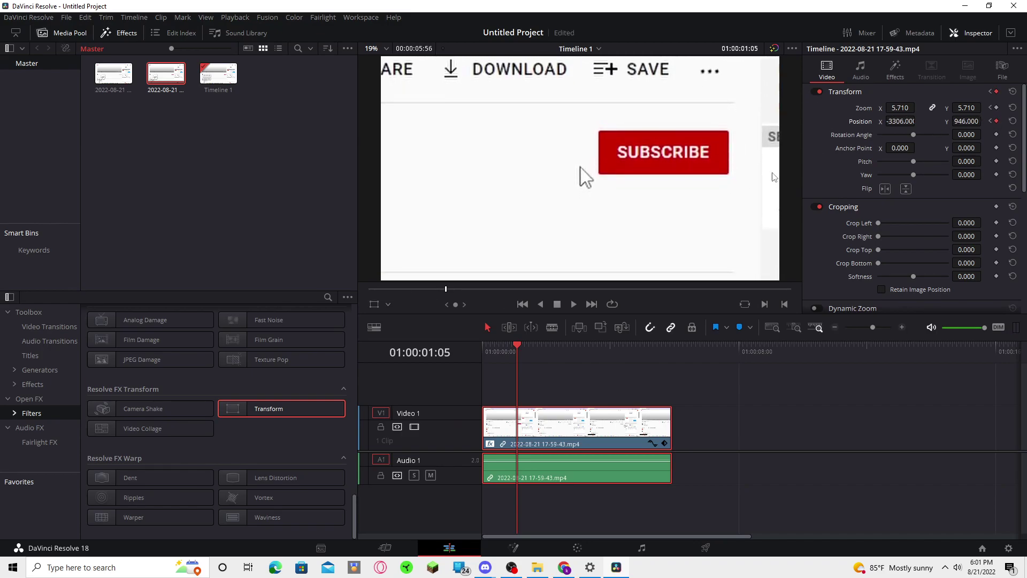
pyautogui.click(521, 346)
pyautogui.moveTo(913, 135)
pyautogui.mouseDown()
pyautogui.moveTo(894, 127)
pyautogui.moveTo(914, 132)
pyautogui.moveTo(914, 121)
pyautogui.moveTo(901, 121)
pyautogui.moveTo(908, 135)
pyautogui.moveTo(887, 163)
pyautogui.mouseUp()
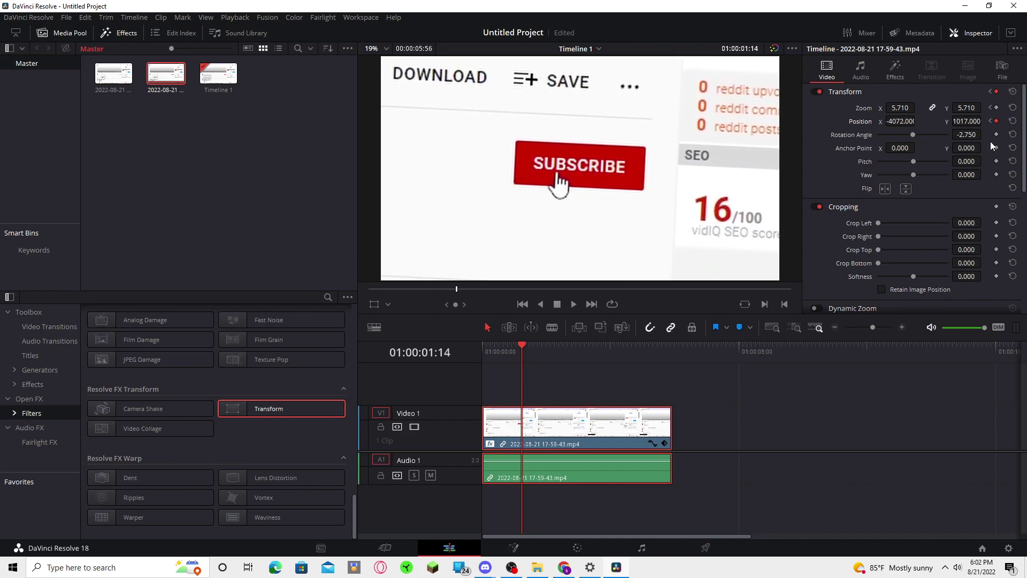
# Step: Reset the rotation angle and keyframe the pan as SUBSCRIBED appears
pyautogui.click(1013, 134)
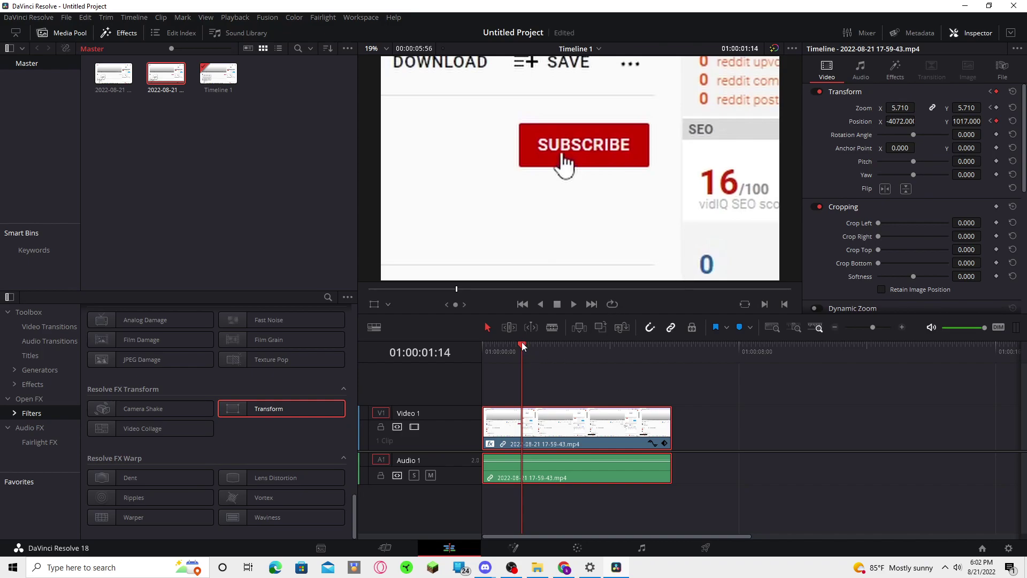
pyautogui.moveTo(522, 345); pyautogui.dragTo(560, 345)
pyautogui.moveTo(901, 121); pyautogui.dragTo(877, 121)
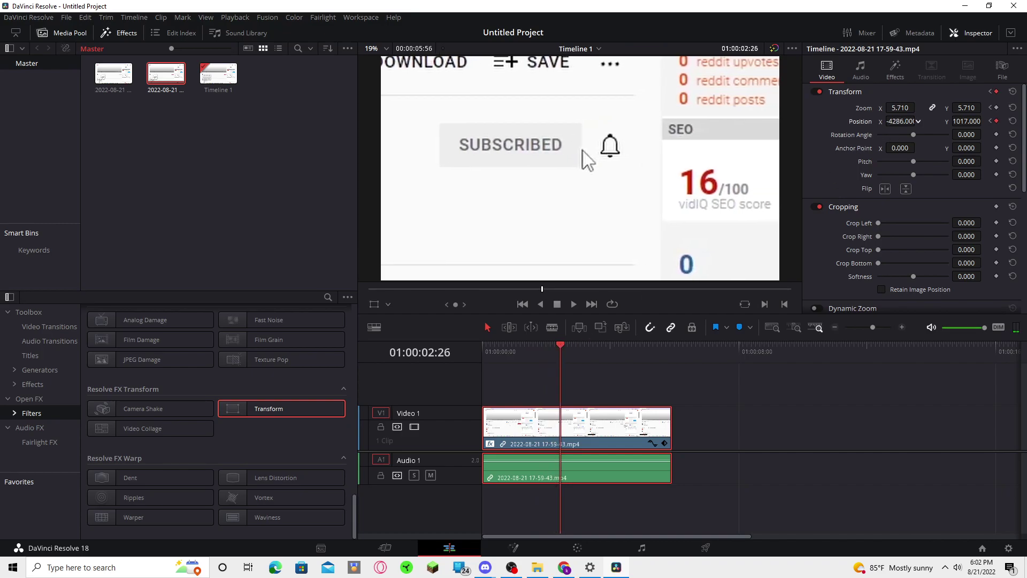
pyautogui.click(562, 345)
pyautogui.press('space')
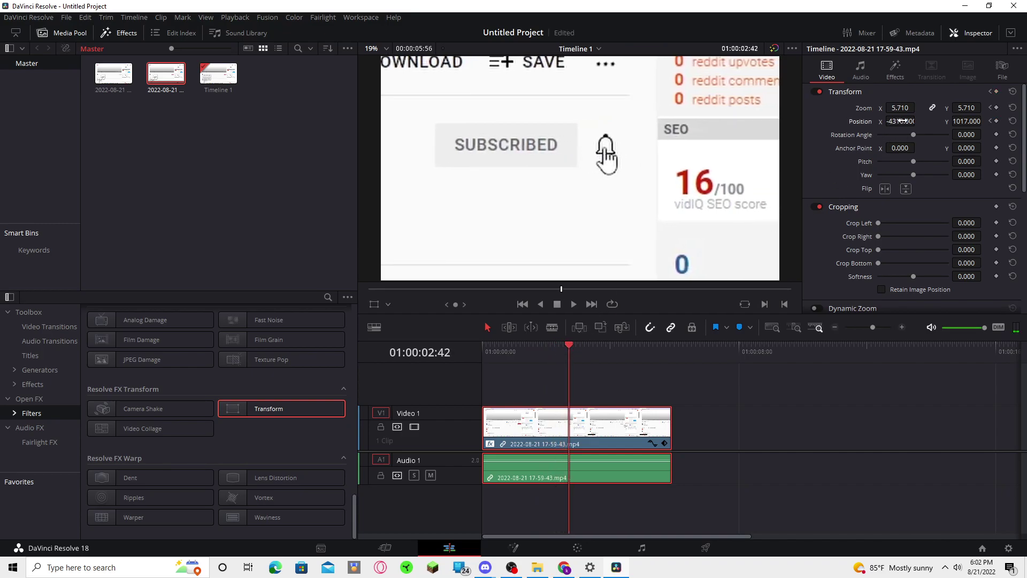
# Step: Keyframe further position pans onto the bell's notification options around four seconds
pyautogui.moveTo(572, 347); pyautogui.dragTo(599, 350)
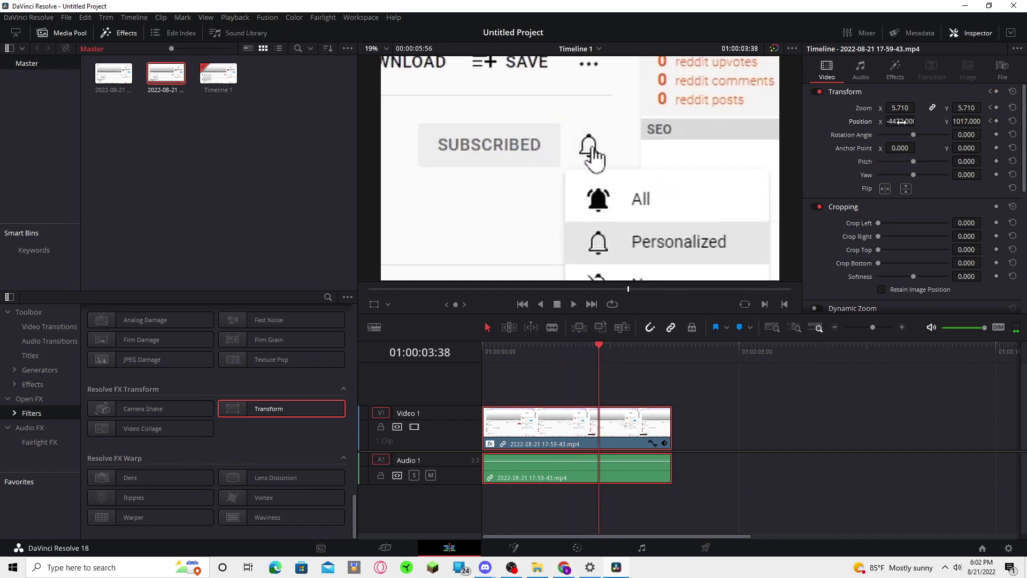
pyautogui.moveTo(902, 120); pyautogui.dragTo(889, 121)
pyautogui.moveTo(967, 121); pyautogui.dragTo(982, 121)
pyautogui.moveTo(601, 347); pyautogui.dragTo(615, 344)
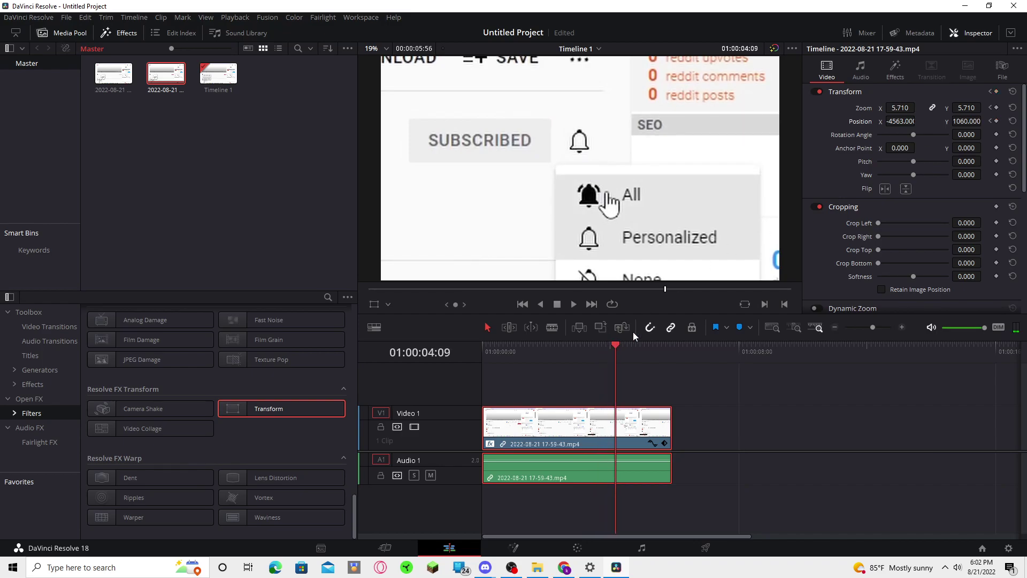
pyautogui.moveTo(901, 120); pyautogui.dragTo(886, 121)
pyautogui.moveTo(966, 121); pyautogui.dragTo(978, 121)
pyautogui.moveTo(620, 348); pyautogui.dragTo(454, 355)
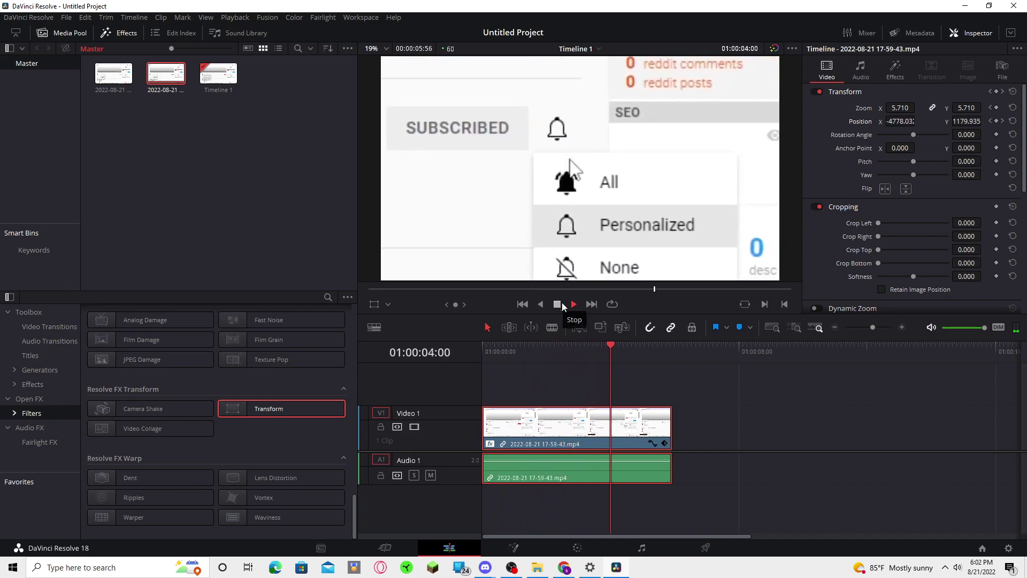
# Step: Stop the review playback and return the playhead to 01:00:00:00
pyautogui.click(664, 347)
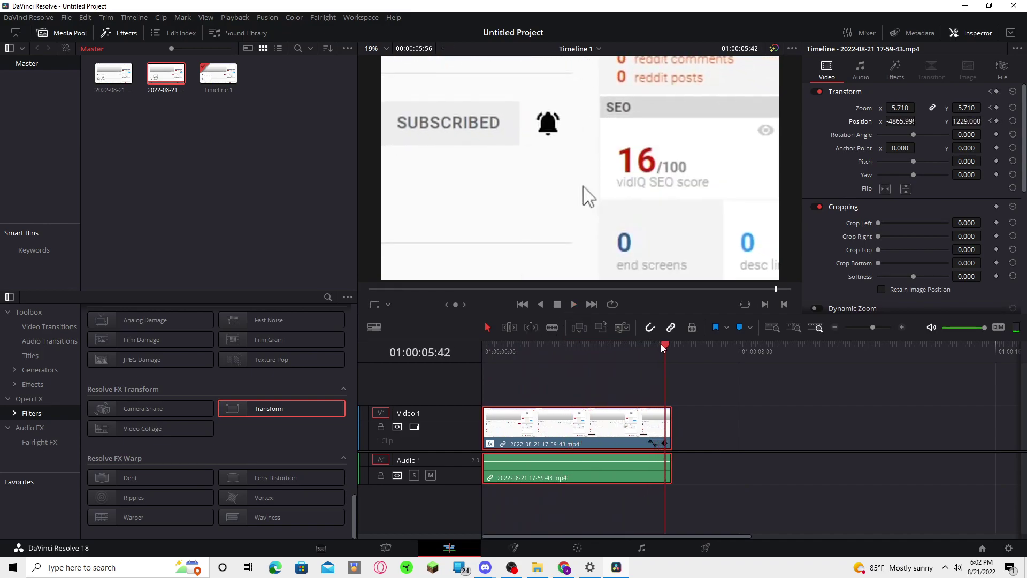
pyautogui.moveTo(663, 346); pyautogui.dragTo(485, 347)
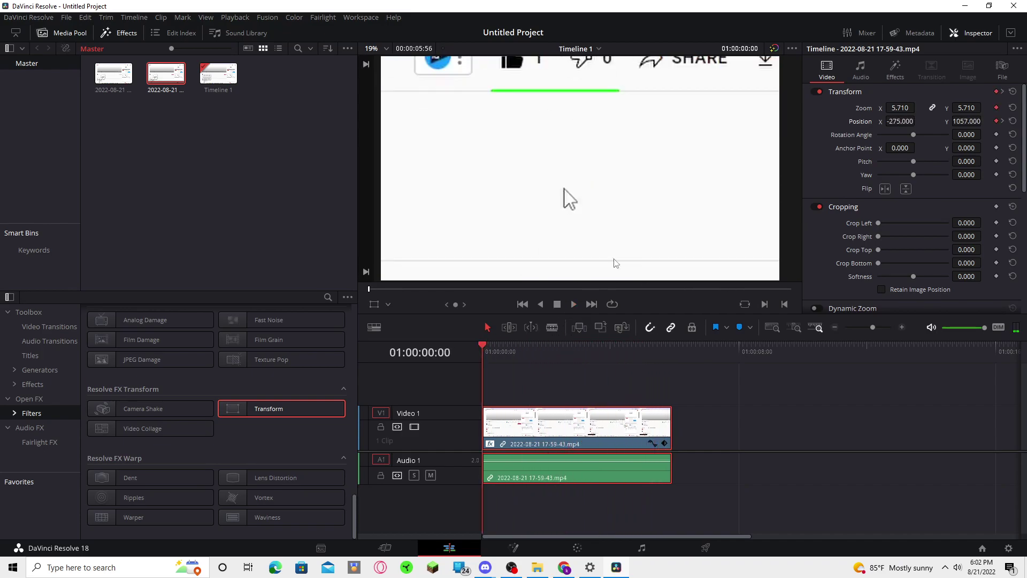
# Step: Reset the transform, keyframe Zoom 7.1 at frame 0, and position it on the page's top-left
pyautogui.click(1013, 92)
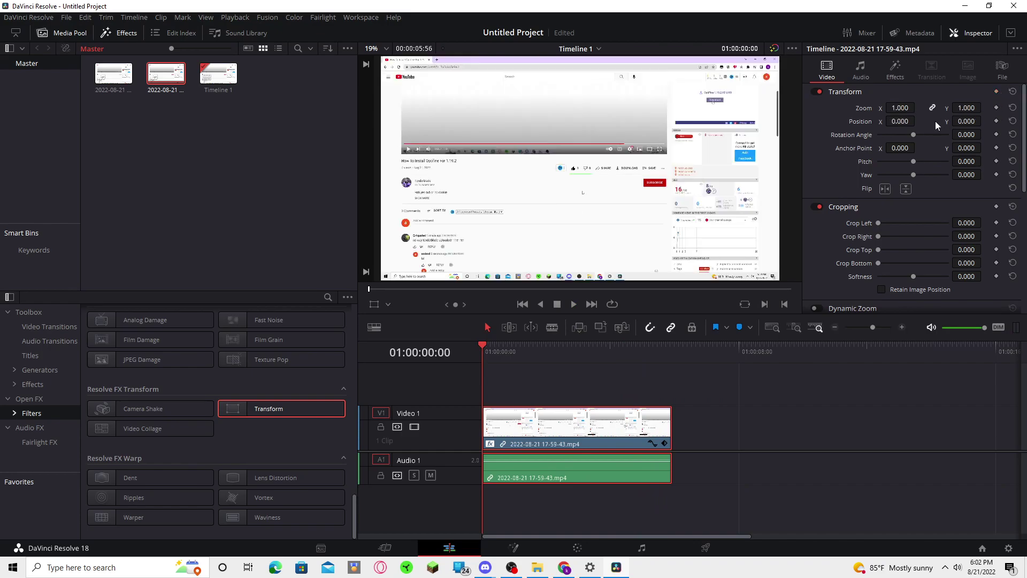
pyautogui.click(996, 107)
pyautogui.moveTo(901, 107)
pyautogui.mouseDown()
pyautogui.moveTo(942, 107)
pyautogui.moveTo(966, 123)
pyautogui.moveTo(933, 123)
pyautogui.mouseUp()
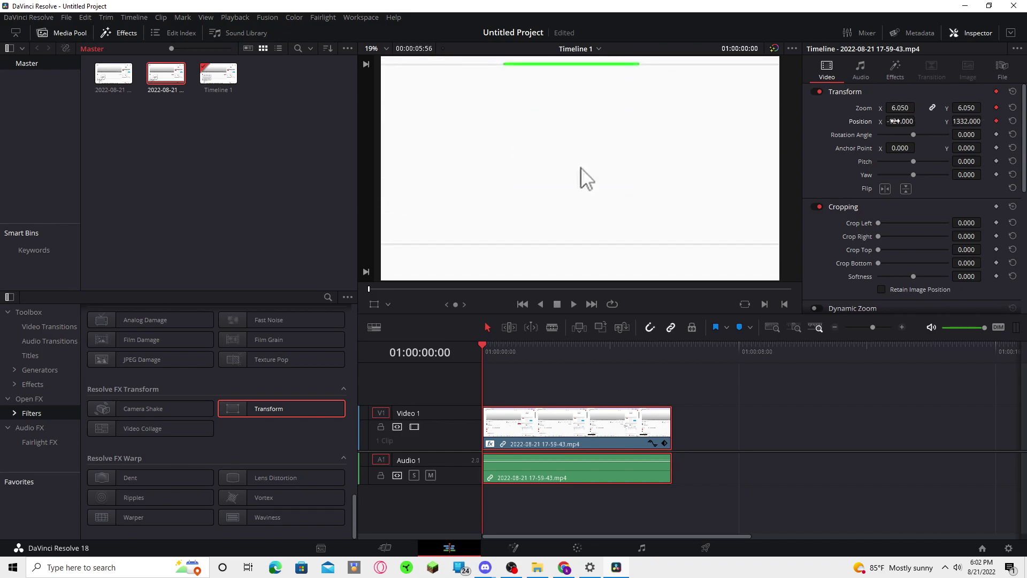
pyautogui.moveTo(580, 166); pyautogui.dragTo(477, 167)
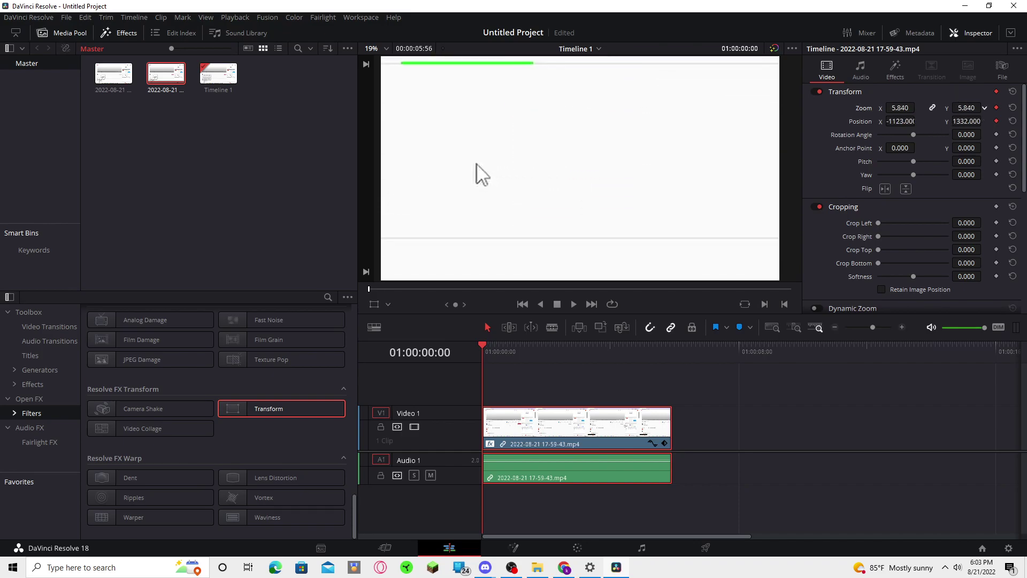
pyautogui.scroll(2, 478, 177)
pyautogui.scroll(3, 482, 208)
pyautogui.scroll(-2, 482, 209)
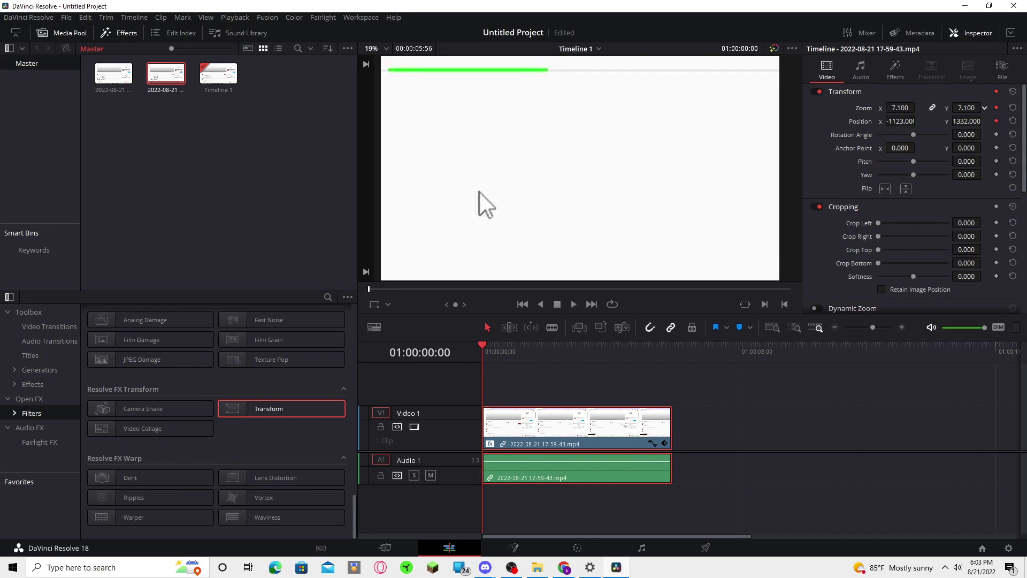
pyautogui.moveTo(972, 128); pyautogui.dragTo(781, 164)
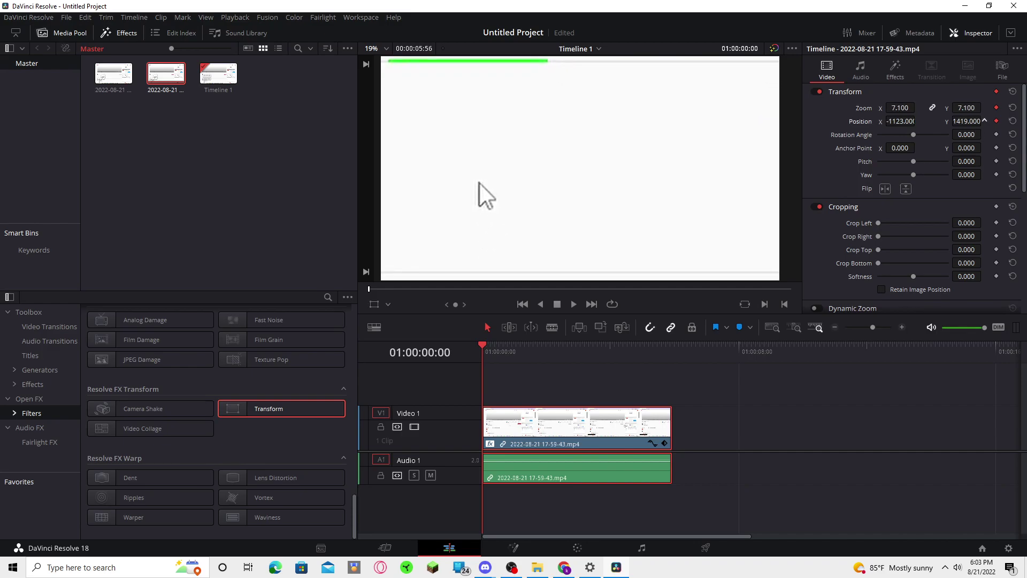
pyautogui.scroll(-1, 483, 348)
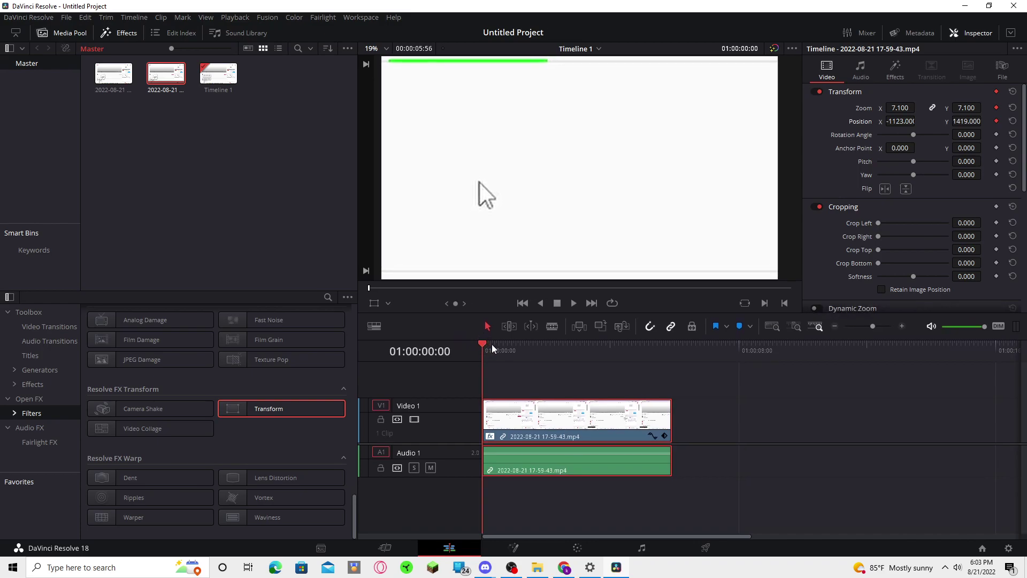
# Step: Keyframe position pans that follow the pointer across the page over the first frames
pyautogui.moveTo(491, 348); pyautogui.dragTo(500, 347)
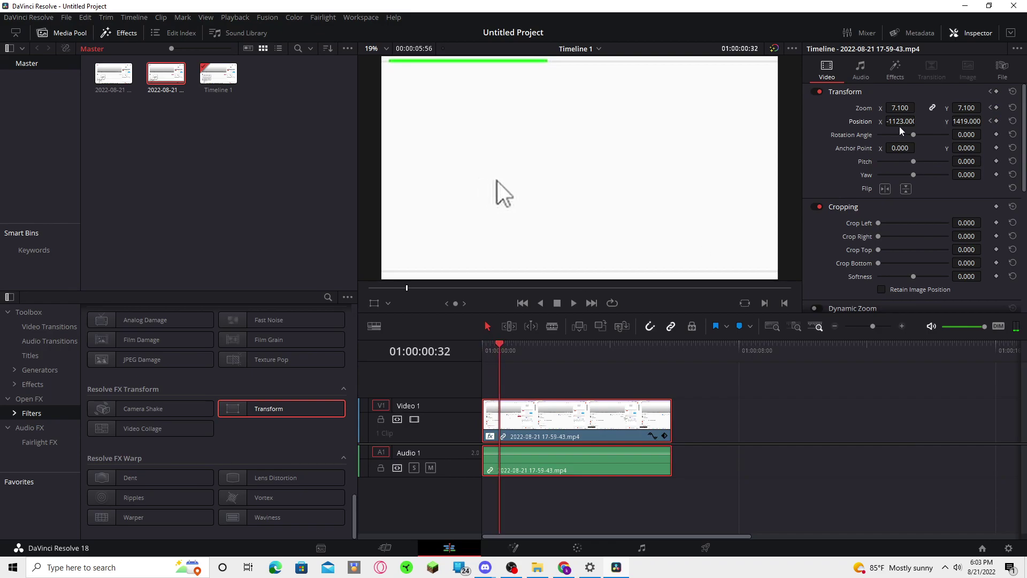
pyautogui.moveTo(498, 181); pyautogui.dragTo(457, 182)
pyautogui.moveTo(967, 121)
pyautogui.mouseDown()
pyautogui.moveTo(474, 353)
pyautogui.moveTo(505, 347)
pyautogui.mouseUp()
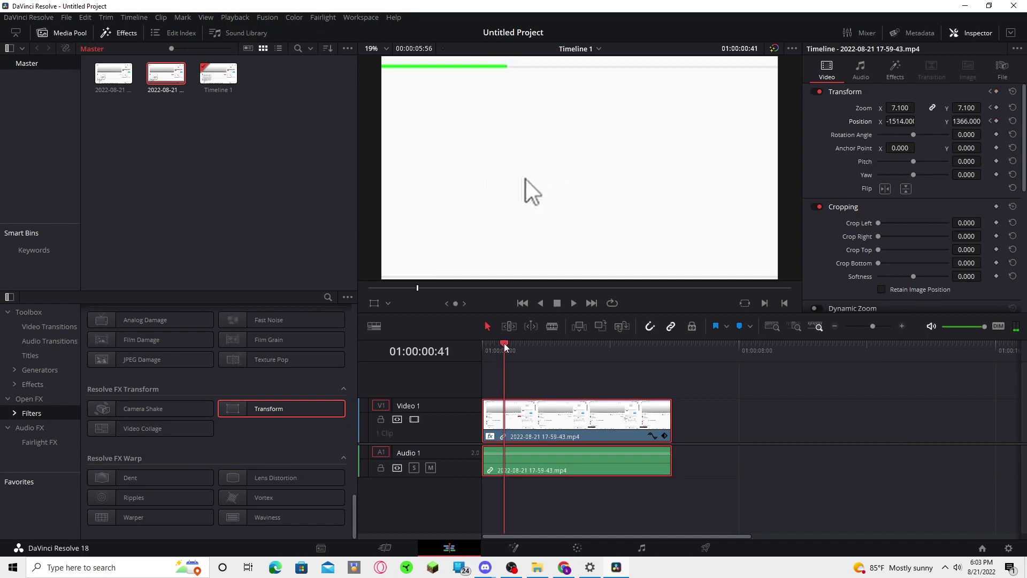
pyautogui.moveTo(895, 121); pyautogui.dragTo(955, 122)
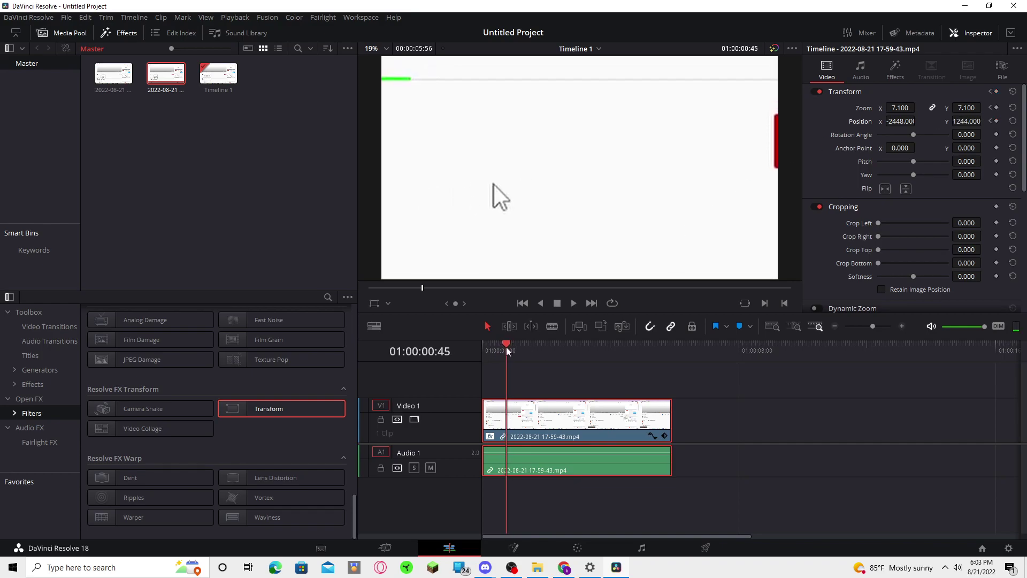
pyautogui.moveTo(505, 347); pyautogui.dragTo(509, 347)
pyautogui.moveTo(902, 122); pyautogui.dragTo(995, 121)
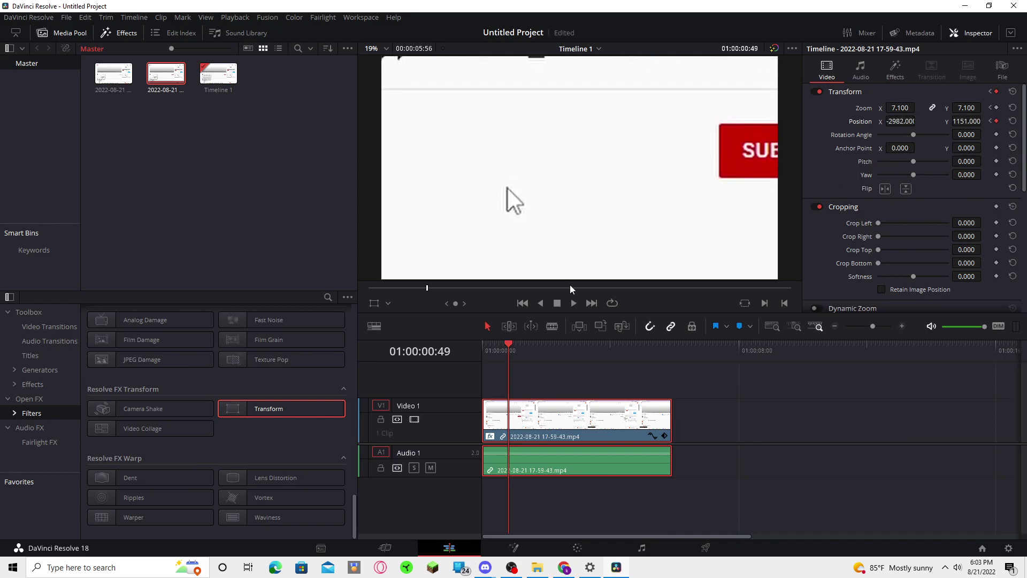
# Step: Keyframe the zoomed view onto the SUBSCRIBE button, leading slightly ahead of the pointer
pyautogui.click(509, 346)
pyautogui.moveTo(510, 348); pyautogui.dragTo(515, 351)
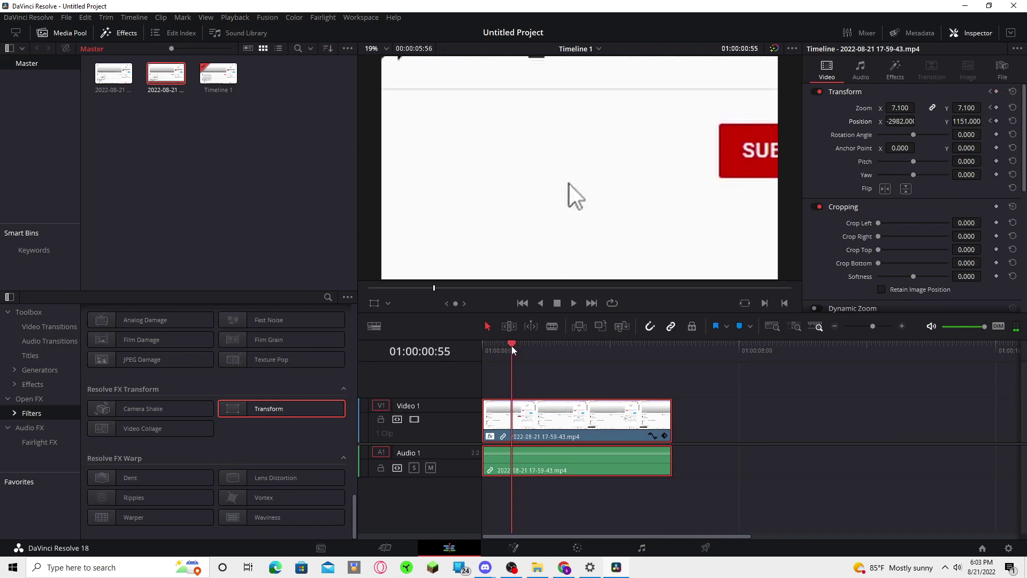
pyautogui.moveTo(900, 121); pyautogui.dragTo(856, 122)
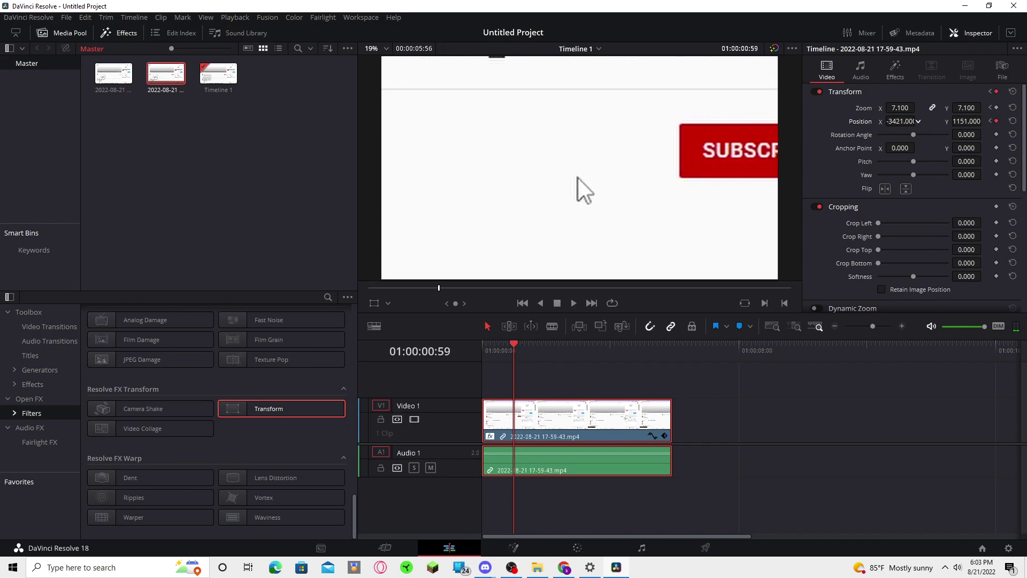
pyautogui.moveTo(967, 122)
pyautogui.mouseDown()
pyautogui.moveTo(984, 121)
pyautogui.moveTo(971, 121)
pyautogui.mouseUp()
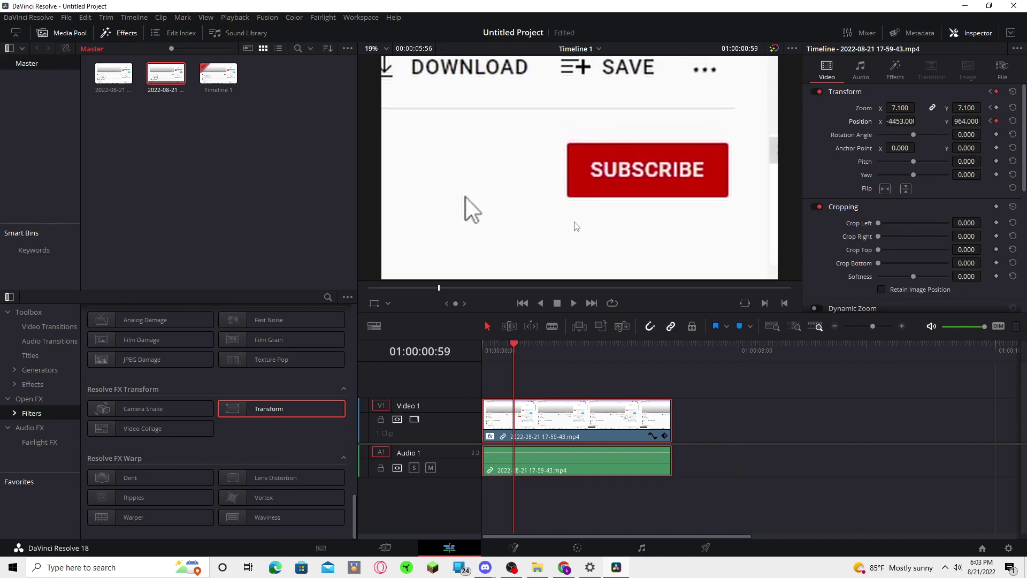
pyautogui.moveTo(514, 347); pyautogui.dragTo(519, 346)
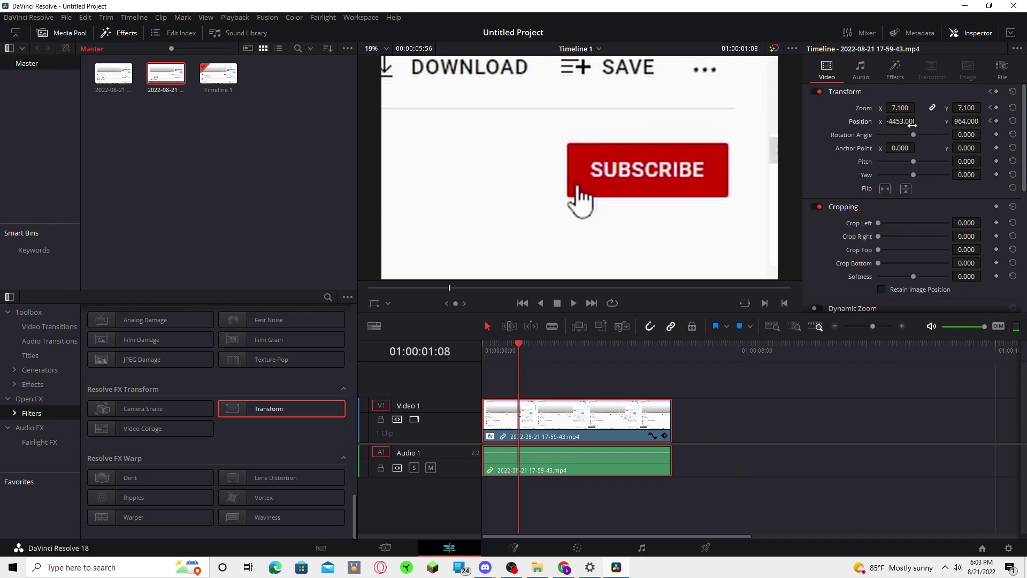
pyautogui.moveTo(913, 121); pyautogui.dragTo(869, 139)
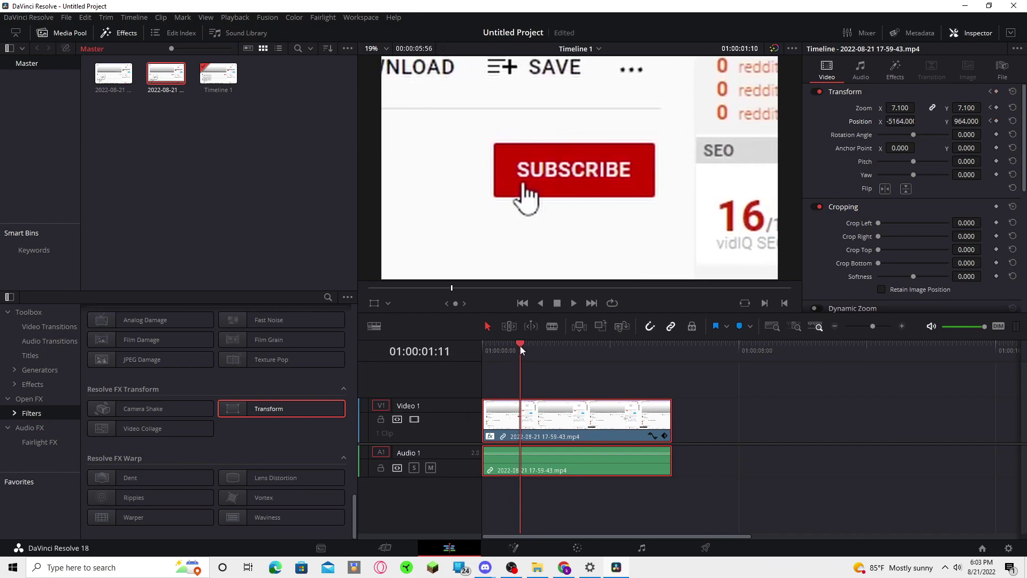
# Step: Keyframe the pan onto the bell and its opening notification menu
pyautogui.moveTo(519, 345)
pyautogui.mouseDown()
pyautogui.moveTo(561, 352)
pyautogui.moveTo(554, 348)
pyautogui.mouseUp()
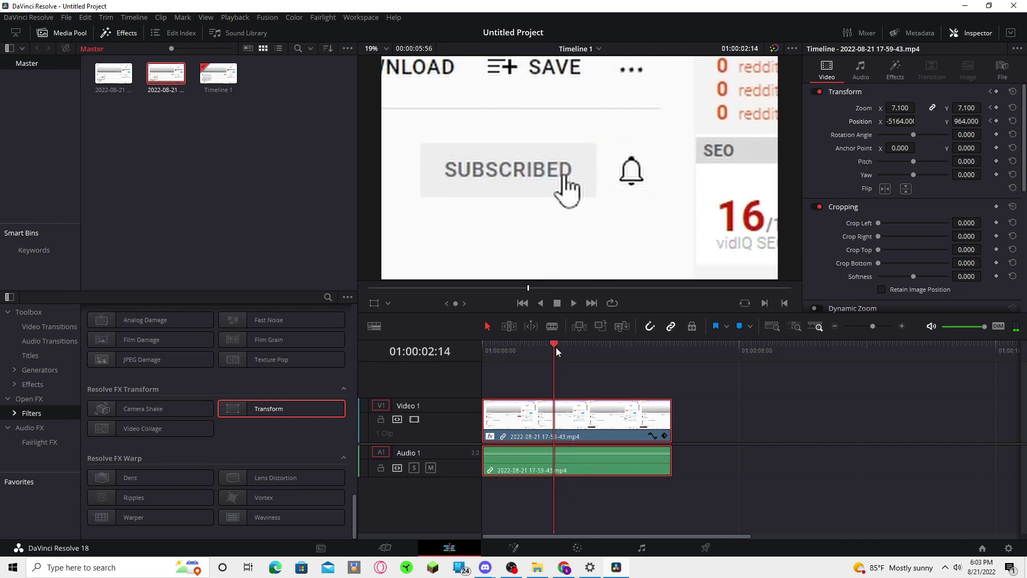
pyautogui.moveTo(770, 254); pyautogui.dragTo(744, 255)
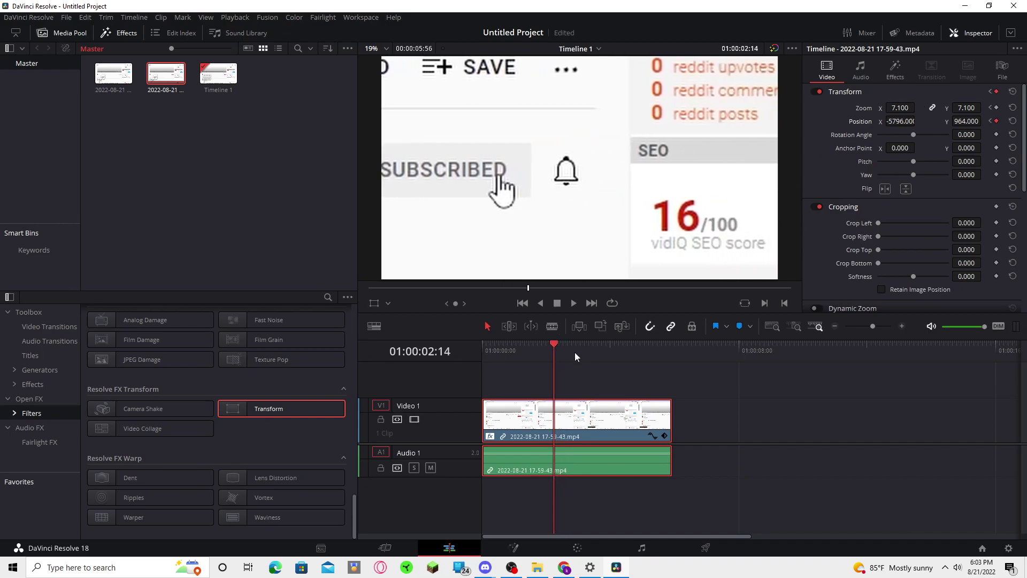
pyautogui.moveTo(575, 356)
pyautogui.mouseDown()
pyautogui.moveTo(559, 346)
pyautogui.moveTo(576, 353)
pyautogui.mouseUp()
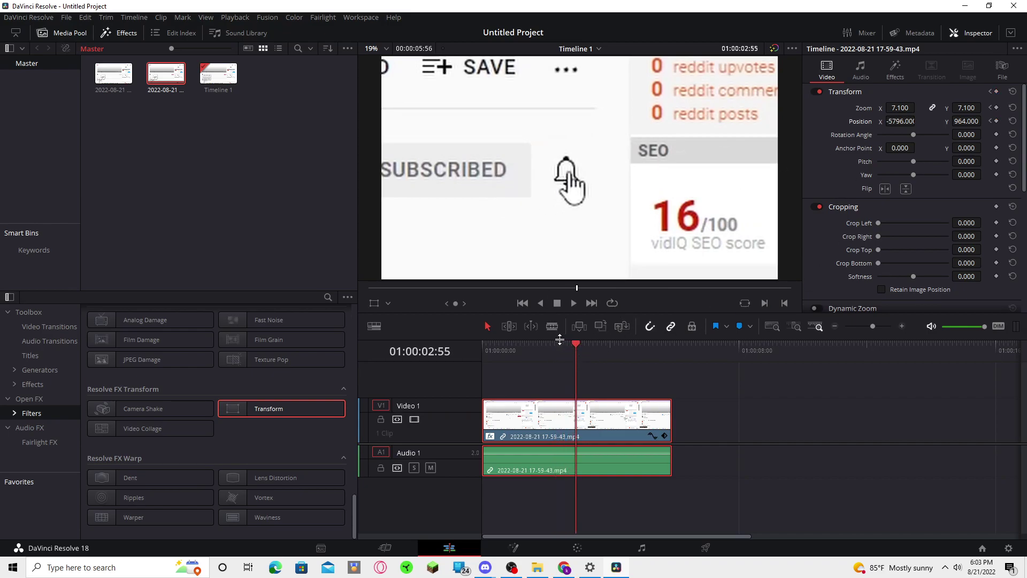
pyautogui.moveTo(576, 346); pyautogui.dragTo(608, 346)
pyautogui.moveTo(903, 122)
pyautogui.mouseDown()
pyautogui.moveTo(985, 121)
pyautogui.moveTo(962, 121)
pyautogui.mouseUp()
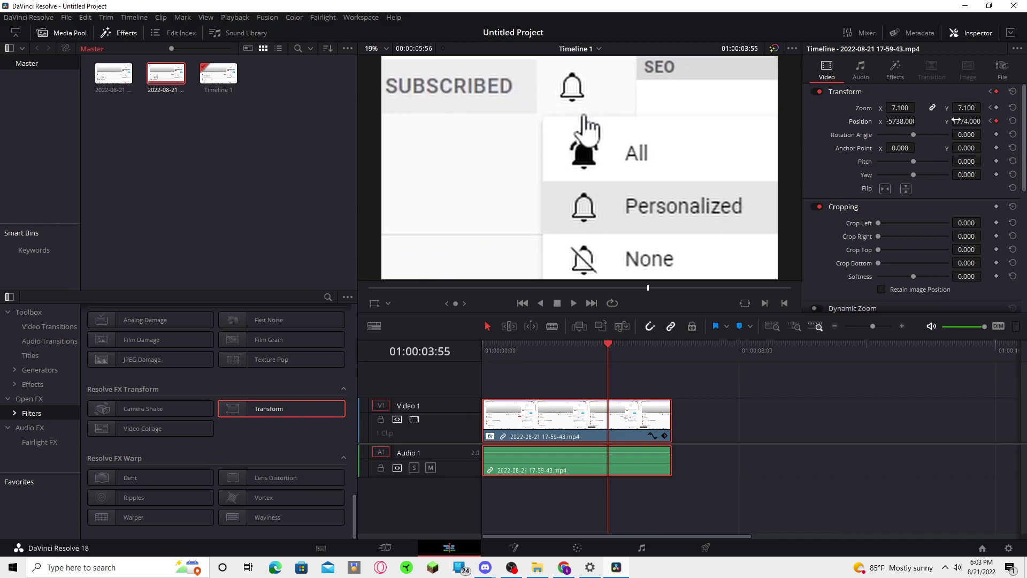
# Step: Keyframe the view through the notification options toward All, then return to the clip start
pyautogui.moveTo(958, 121); pyautogui.dragTo(980, 121)
pyautogui.click(610, 345)
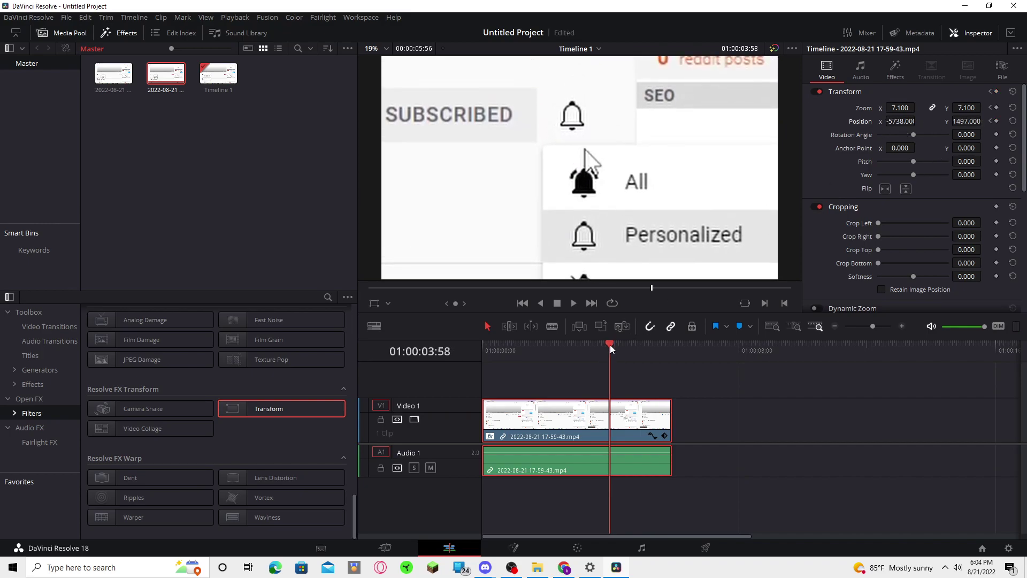
pyautogui.moveTo(610, 344); pyautogui.dragTo(617, 348)
pyautogui.moveTo(910, 121); pyautogui.dragTo(878, 121)
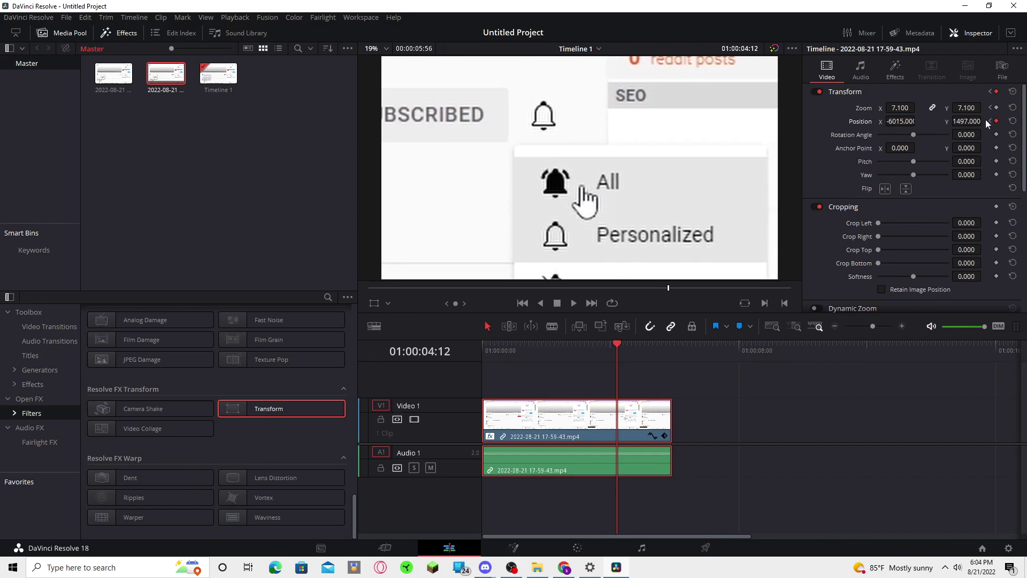
pyautogui.moveTo(967, 121); pyautogui.dragTo(988, 121)
pyautogui.click(618, 345)
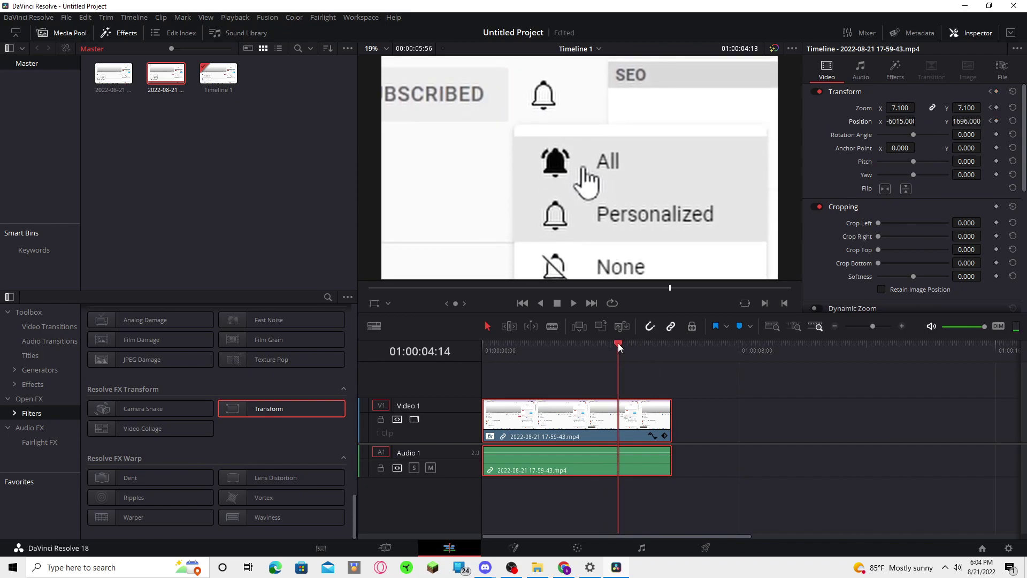
pyautogui.moveTo(619, 347); pyautogui.dragTo(652, 363)
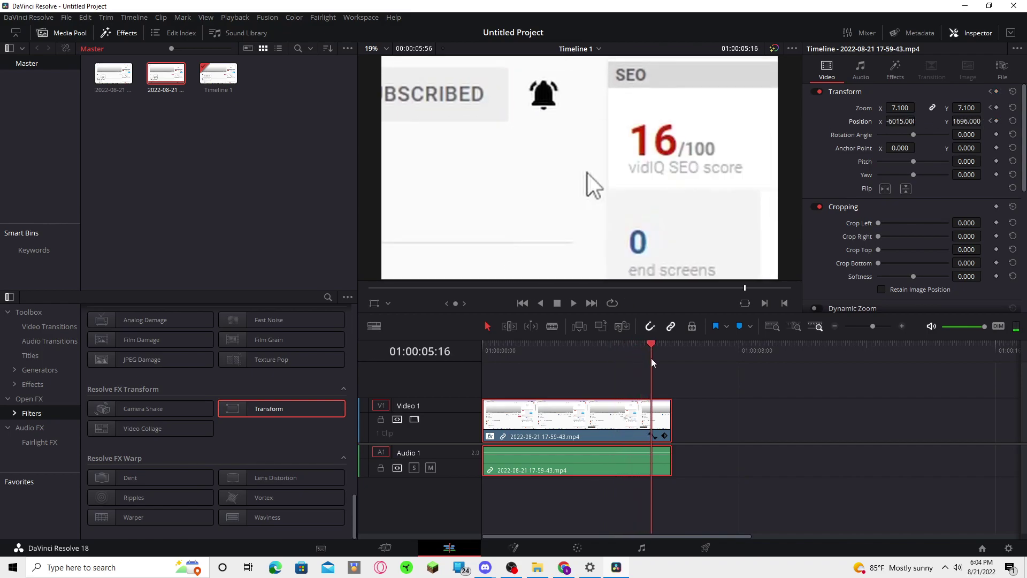
pyautogui.press('Home')
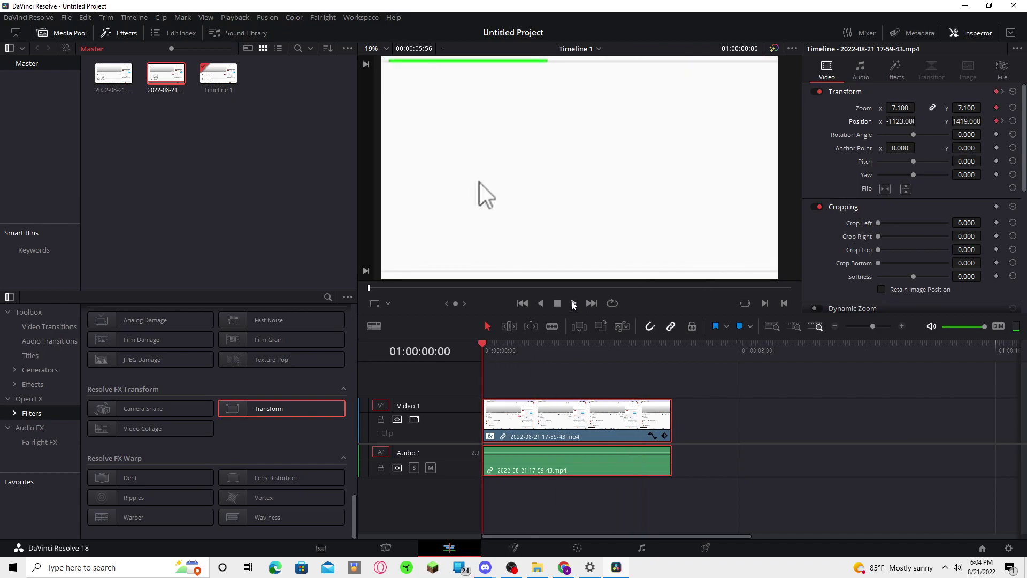
# Step: Play the clip from the start to review the 7.1 zoom panning from SUBSCRIBE onward
pyautogui.click(574, 304)
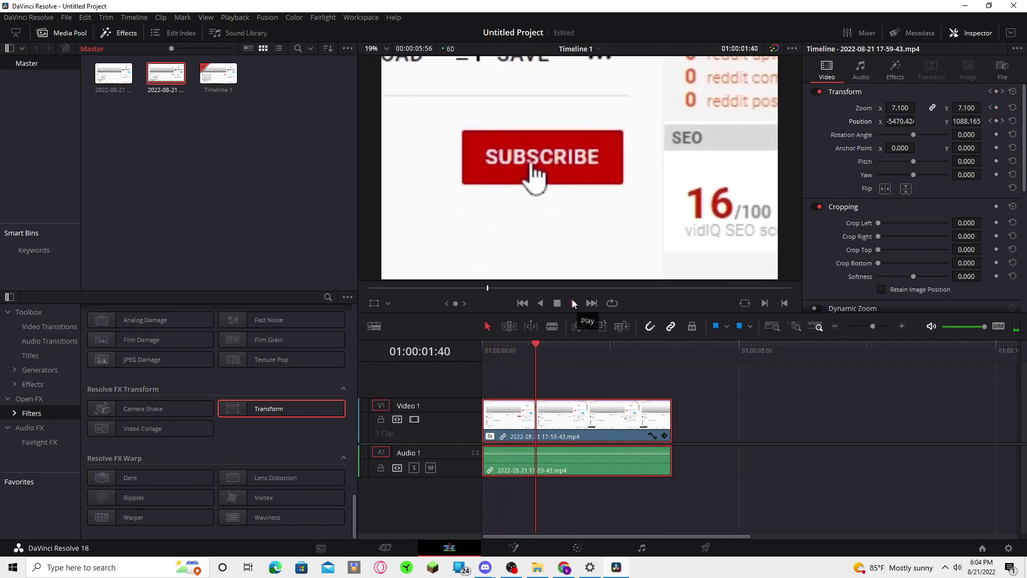